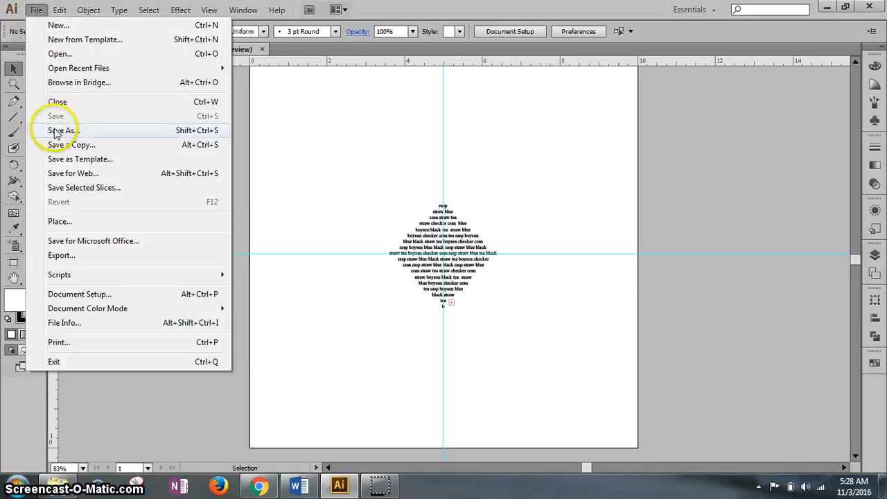
- Save a new version of the document as BerrySymposium1.5_VIDEO_dah in Adobe Illustrator format
{"action": "left_click", "coordinate": [61, 130]}
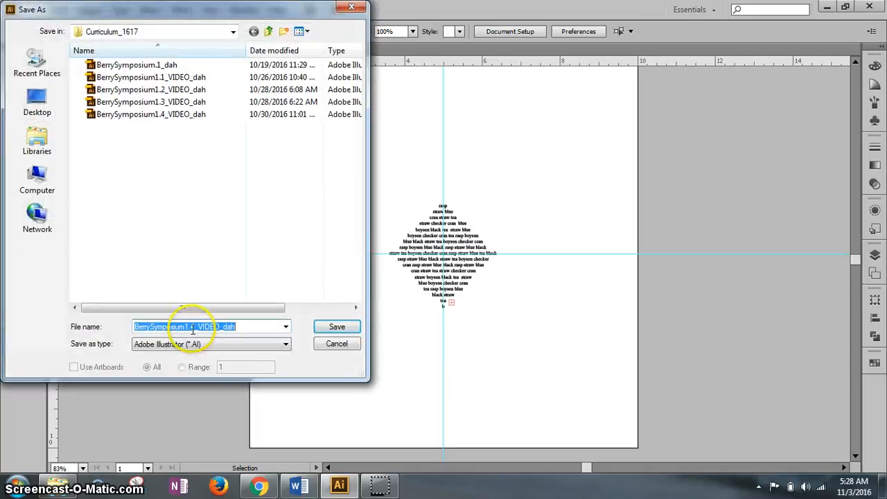
{"action": "left_click", "coordinate": [195, 327]}
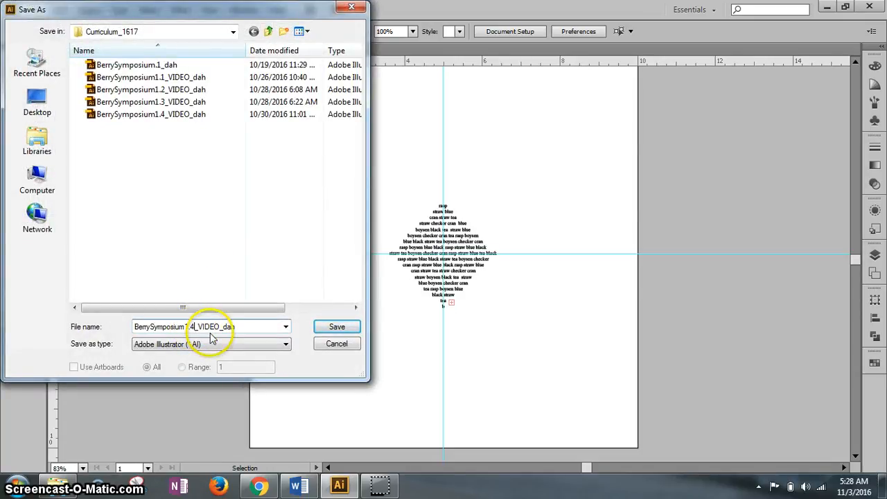
{"action": "key", "text": "BackSpace"}
{"action": "type", "text": "5"}
{"action": "key", "text": "Return"}
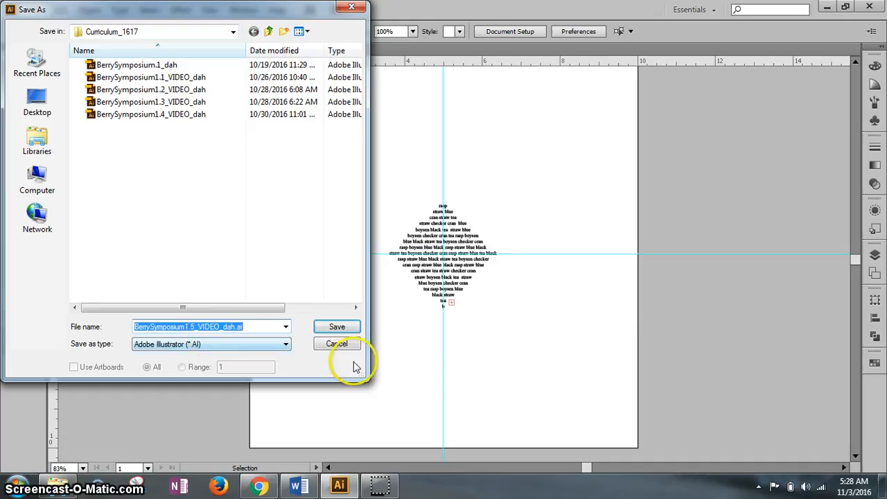
{"action": "left_click", "coordinate": [336, 327]}
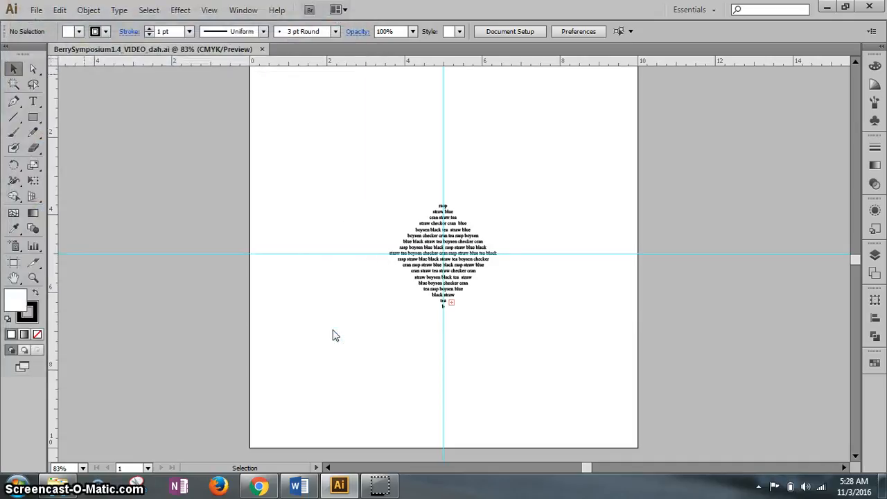
{"action": "left_click", "coordinate": [180, 404]}
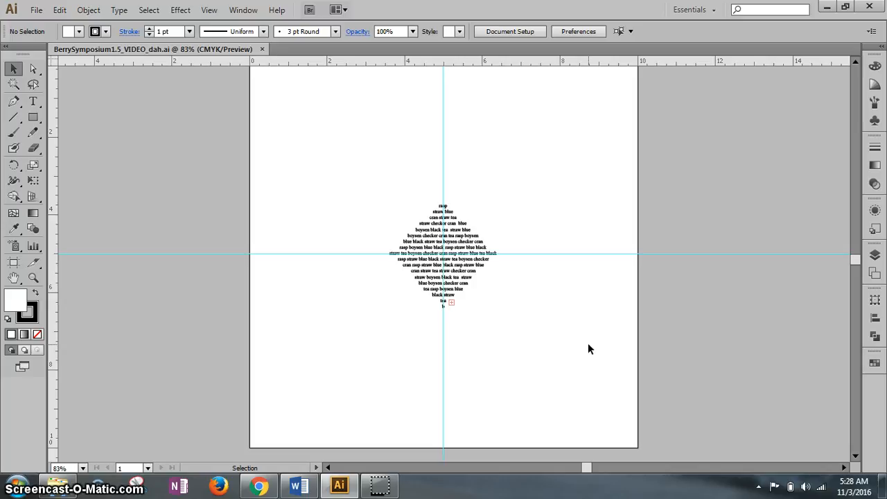
- Create a circle 2.9 in wide and 2.9 in high with the Ellipse tool, starting at the guides' intersection
{"action": "left_click", "coordinate": [443, 228]}
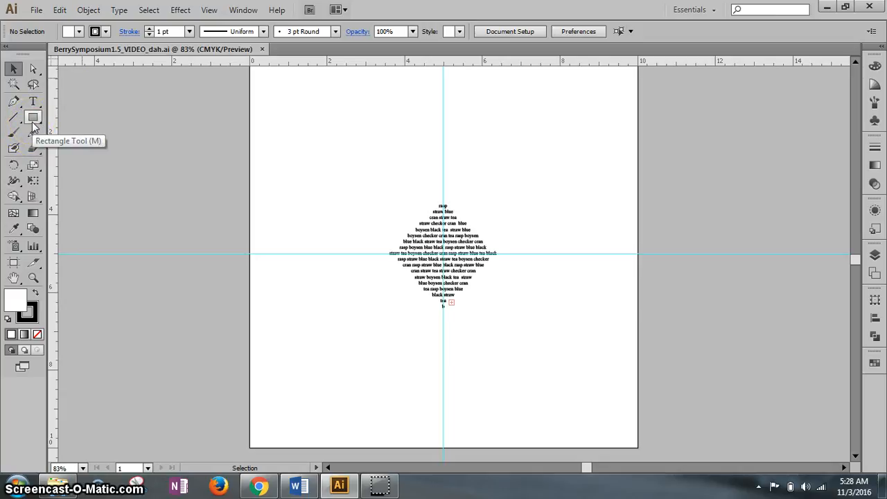
{"action": "left_click_drag", "start_coordinate": [32, 121], "coordinate": [89, 150]}
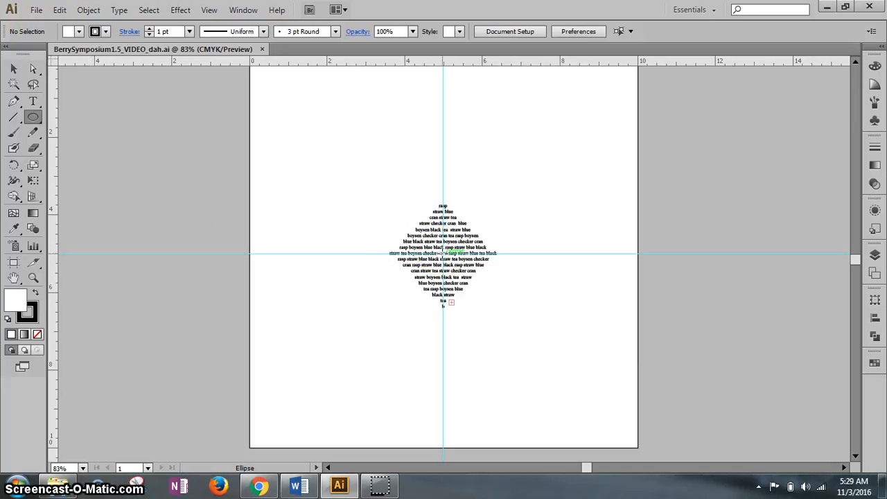
{"action": "left_click", "coordinate": [443, 253]}
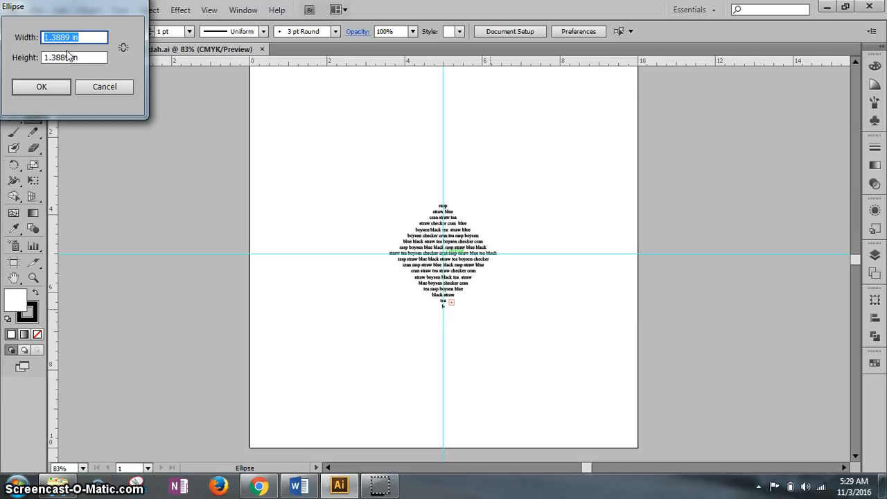
{"action": "type", "text": "2.9"}
{"action": "key", "text": "Tab"}
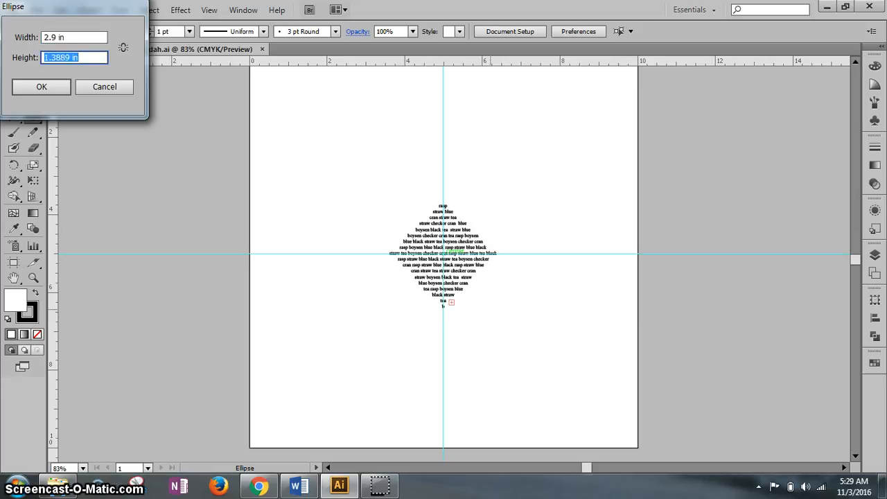
{"action": "type", "text": "2.9"}
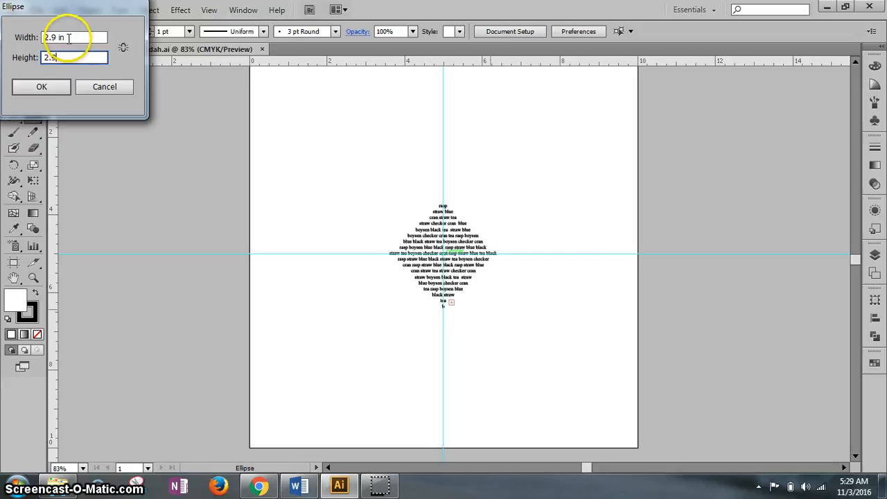
{"action": "left_click", "coordinate": [54, 86]}
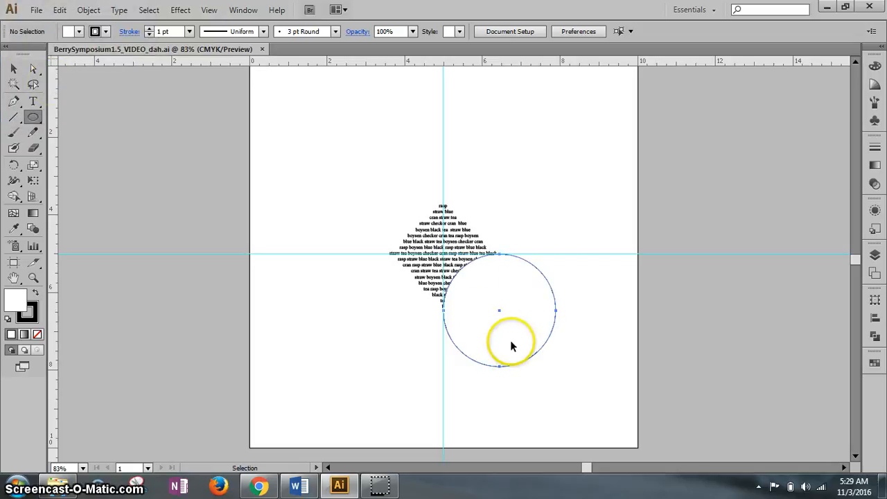
- Move the circle so its center sits on the intersection of the two guides, over the diamond-shaped text
{"action": "left_click", "coordinate": [13, 69]}
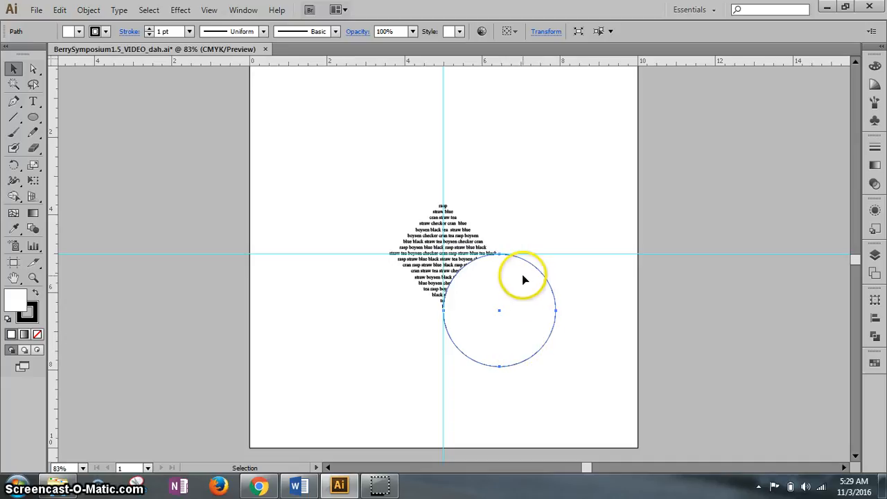
{"action": "left_click_drag", "start_coordinate": [524, 279], "coordinate": [465, 224]}
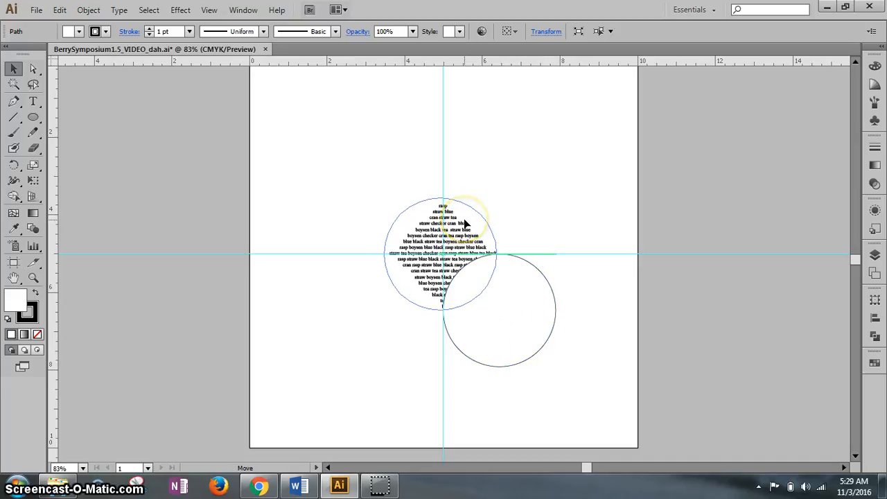
{"action": "left_click_drag", "start_coordinate": [465, 223], "coordinate": [466, 219]}
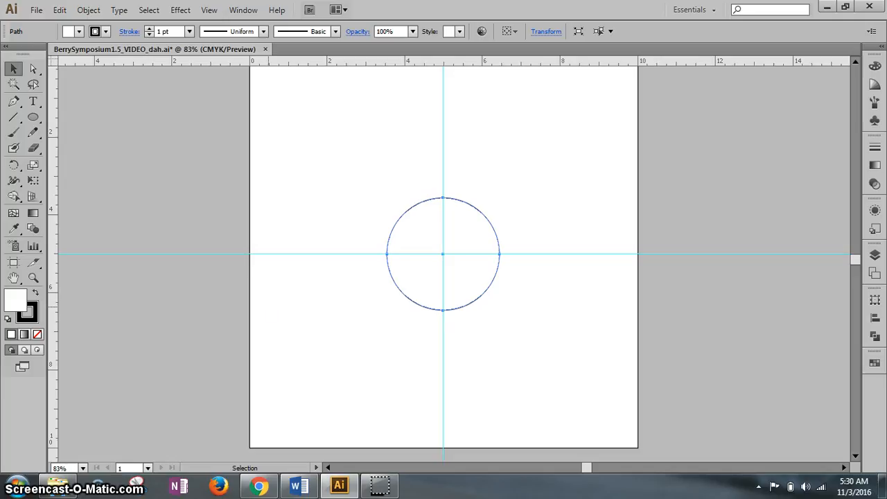
- Add the text "three rivers" along the circle's upper-left edge with the Type on a Path tool
{"action": "left_click", "coordinate": [34, 101]}
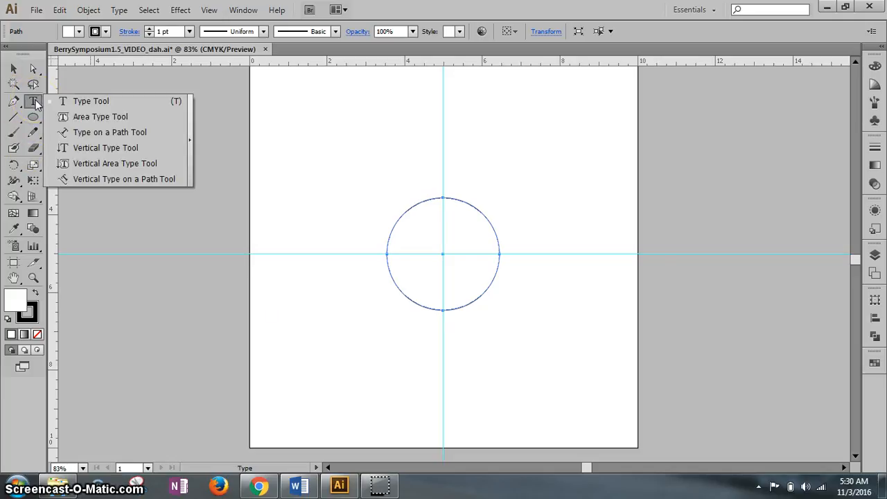
{"action": "left_click", "coordinate": [94, 134]}
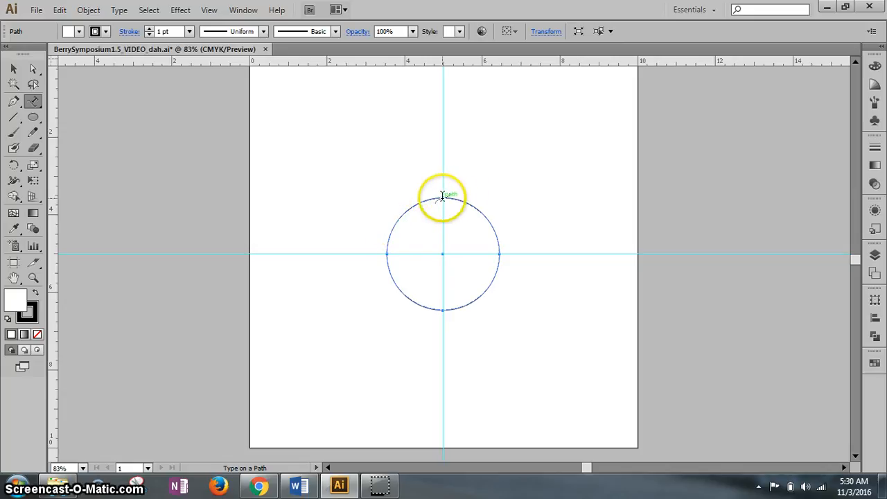
{"action": "left_click", "coordinate": [397, 219]}
{"action": "key", "text": "ctrl+v"}
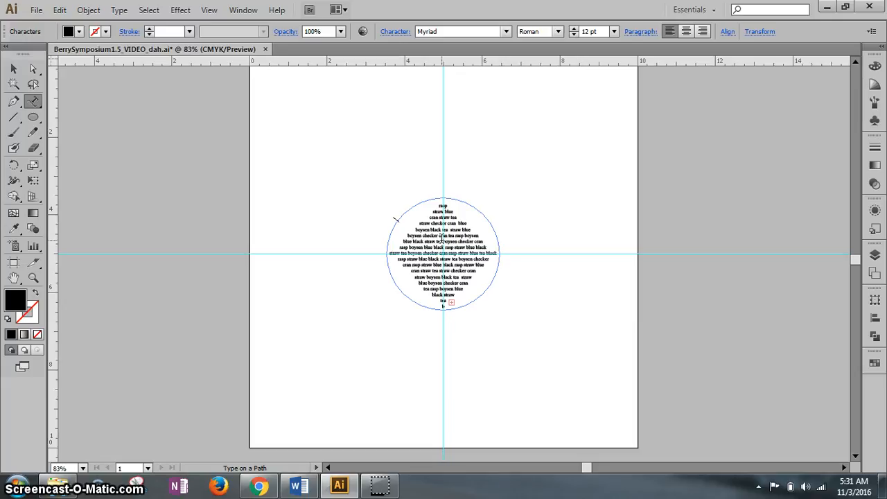
{"action": "type", "text": "ee"}
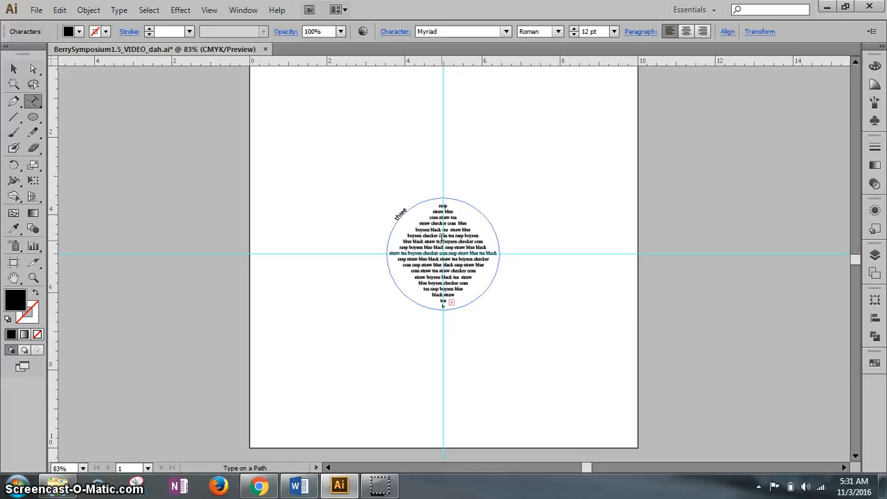
{"action": "type", "text": " rivers"}
{"action": "left_click", "coordinate": [13, 70]}
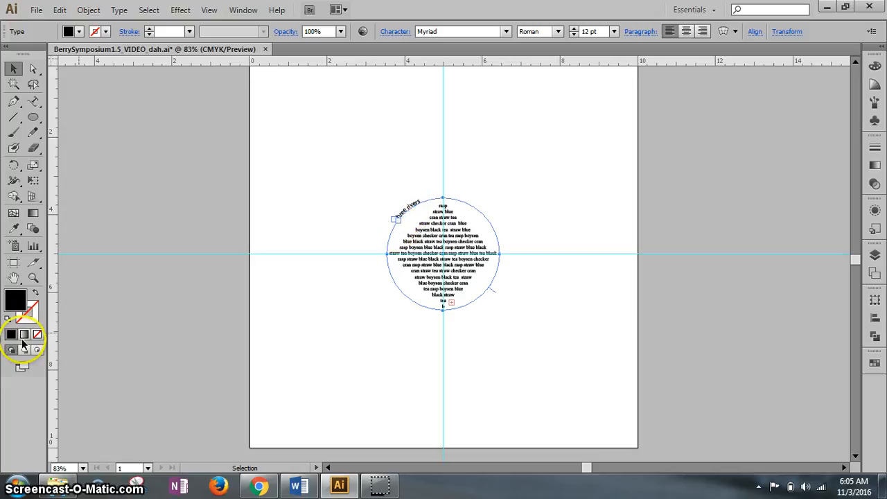
- Set the font size of the "three rivers" path text to 47 pt
{"action": "left_click", "coordinate": [33, 278]}
{"action": "left_click_drag", "start_coordinate": [363, 181], "coordinate": [447, 258]}
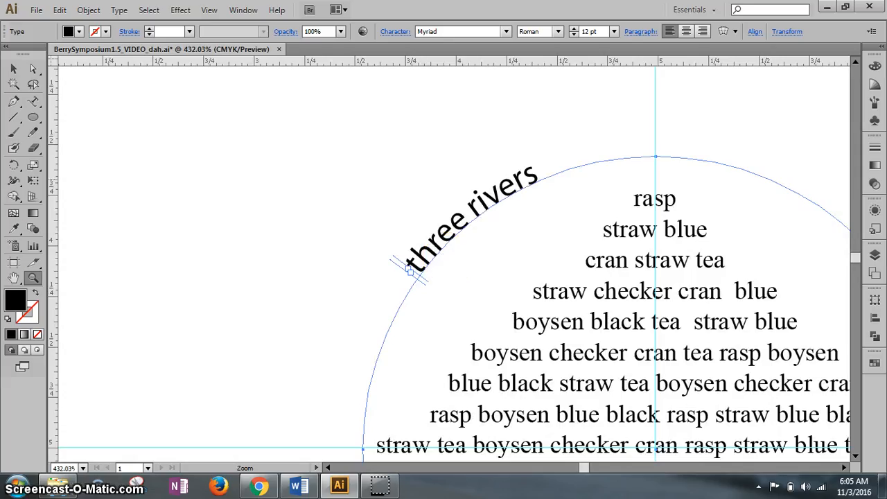
{"action": "left_click", "coordinate": [11, 68]}
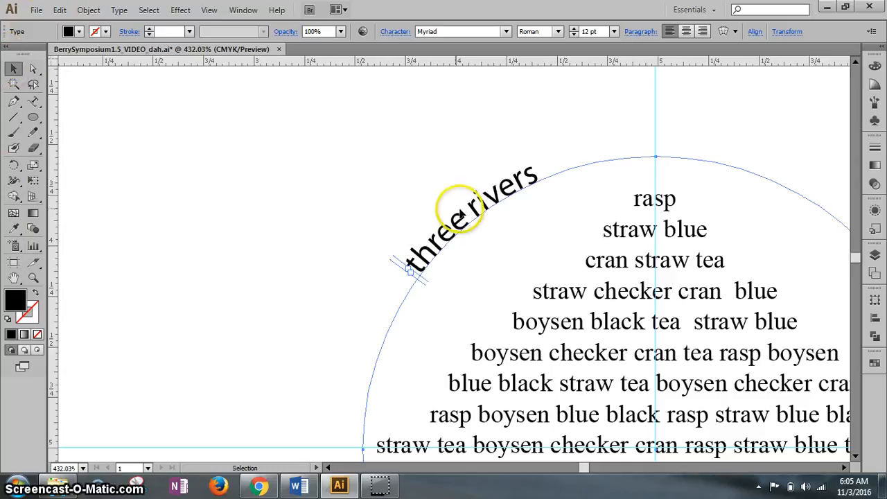
{"action": "left_click", "coordinate": [395, 32]}
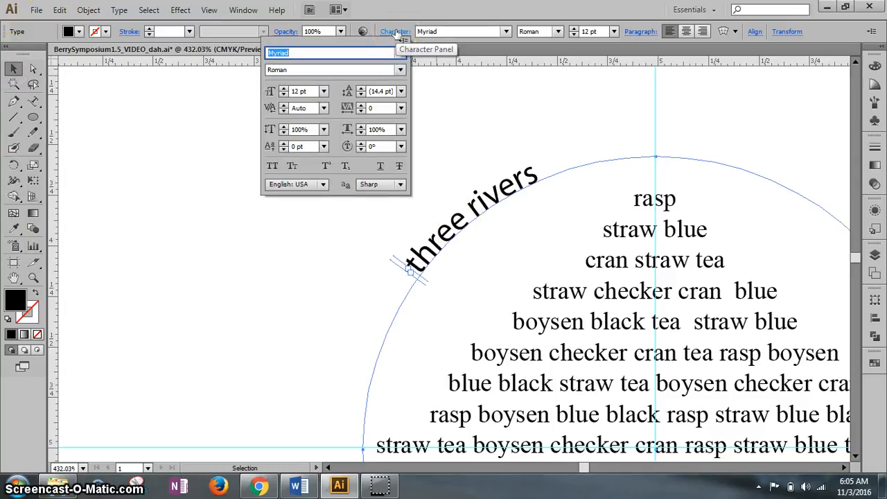
{"action": "left_click", "coordinate": [305, 92]}
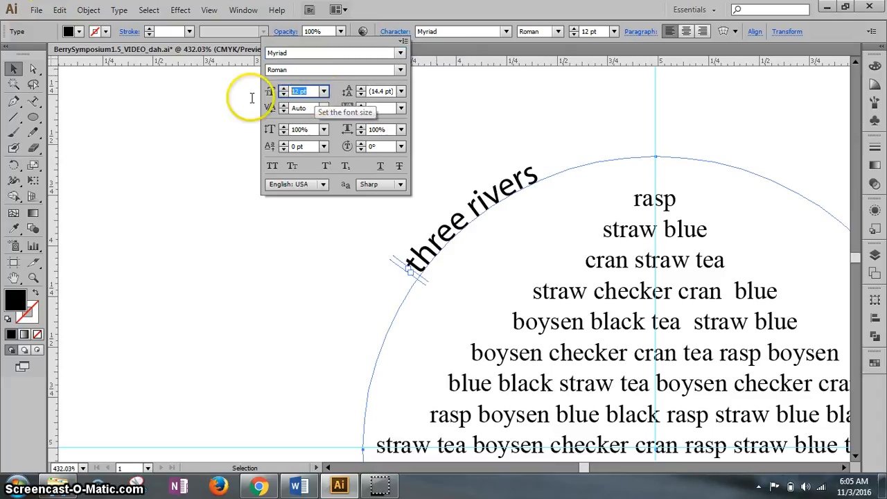
{"action": "type", "text": "47"}
{"action": "key", "text": "Return"}
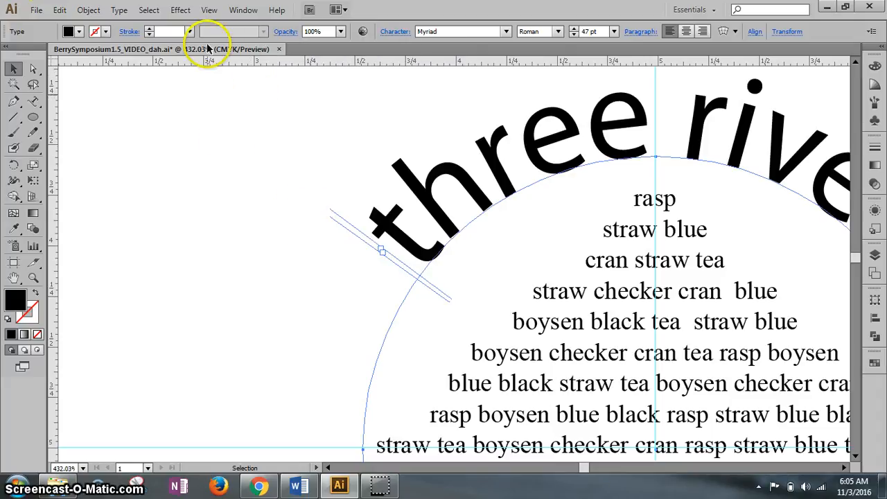
{"action": "left_click", "coordinate": [210, 10]}
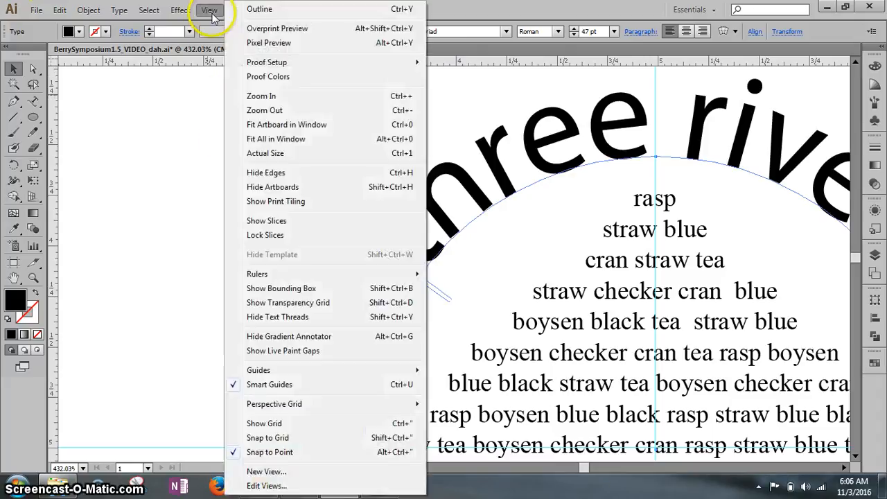
{"action": "left_click", "coordinate": [268, 139]}
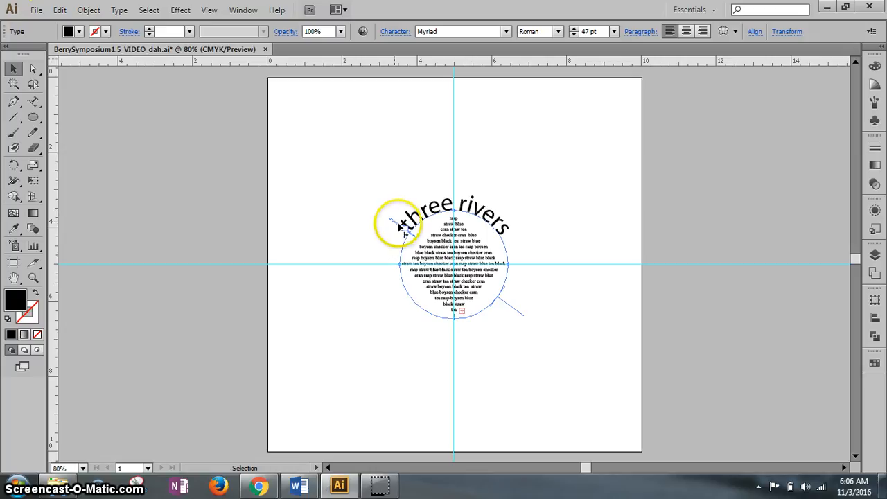
{"action": "left_click", "coordinate": [359, 281]}
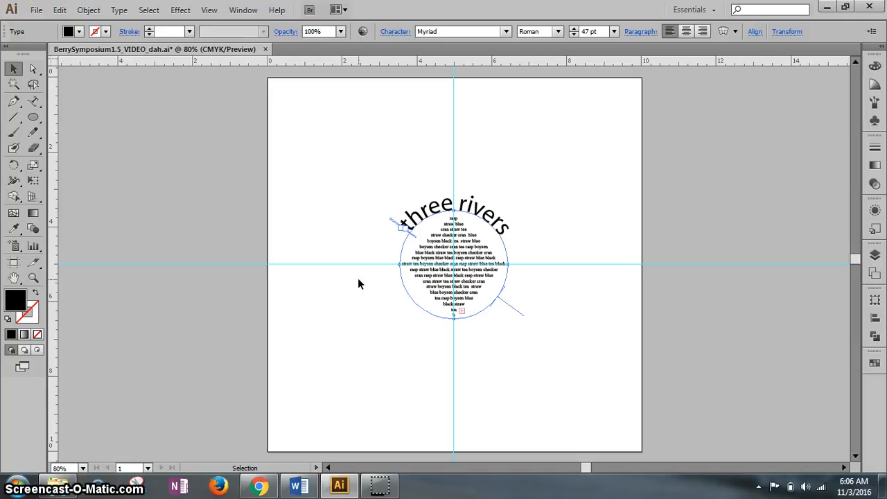